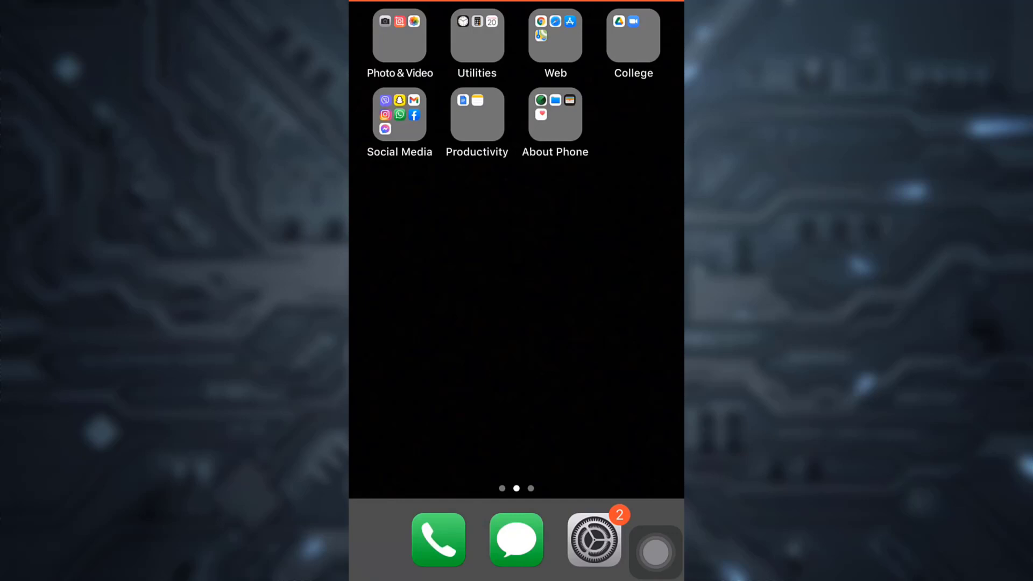
Open the Social Media folder on the Home Screen
click(399, 115)
Launch Messenger and open the 'hi' group conversation
click(431, 358)
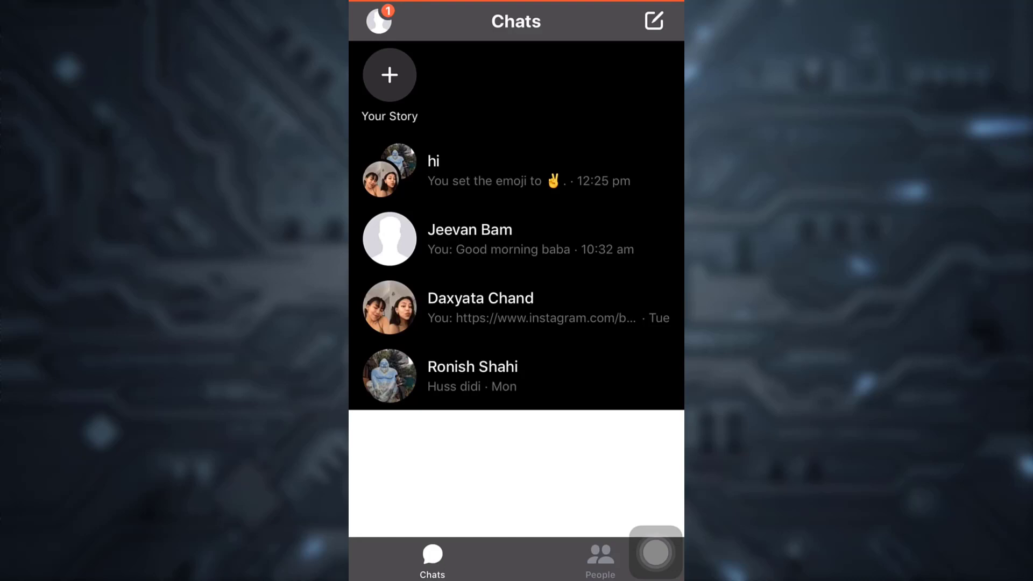
click(517, 171)
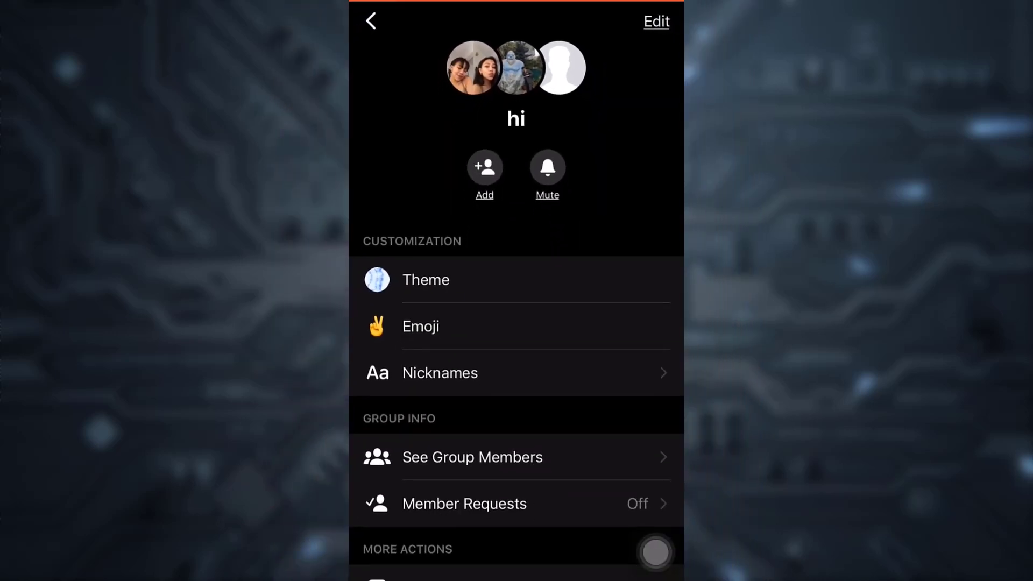
scroll(517, 323, down, 2)
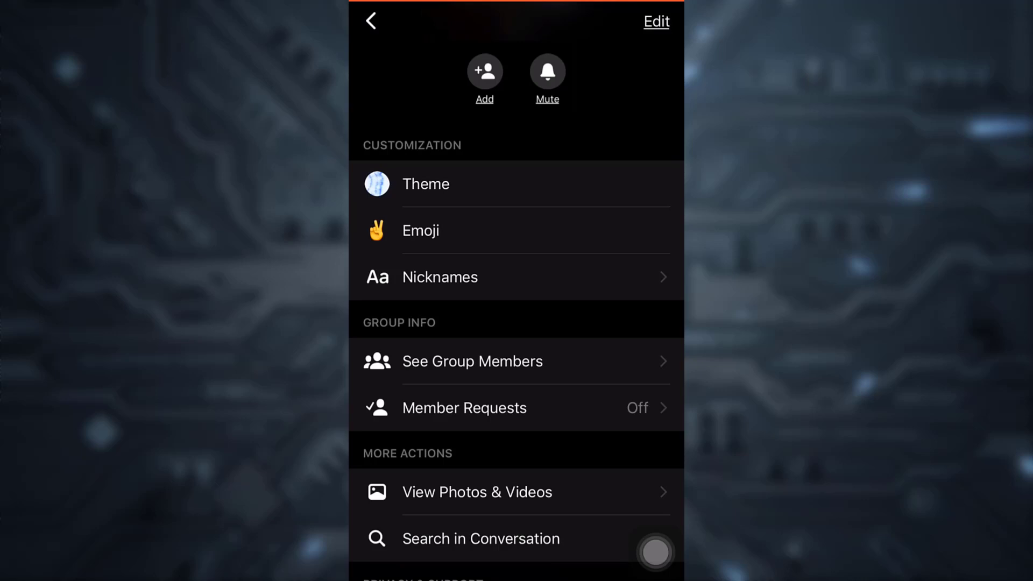
List the group's four members, check the single admin, then show everyone again
click(473, 360)
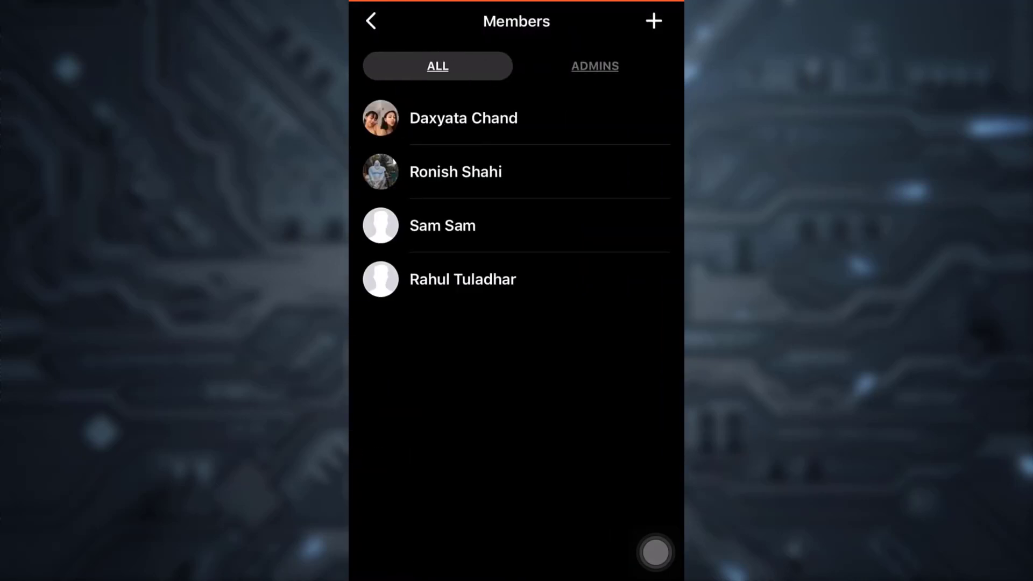
click(595, 66)
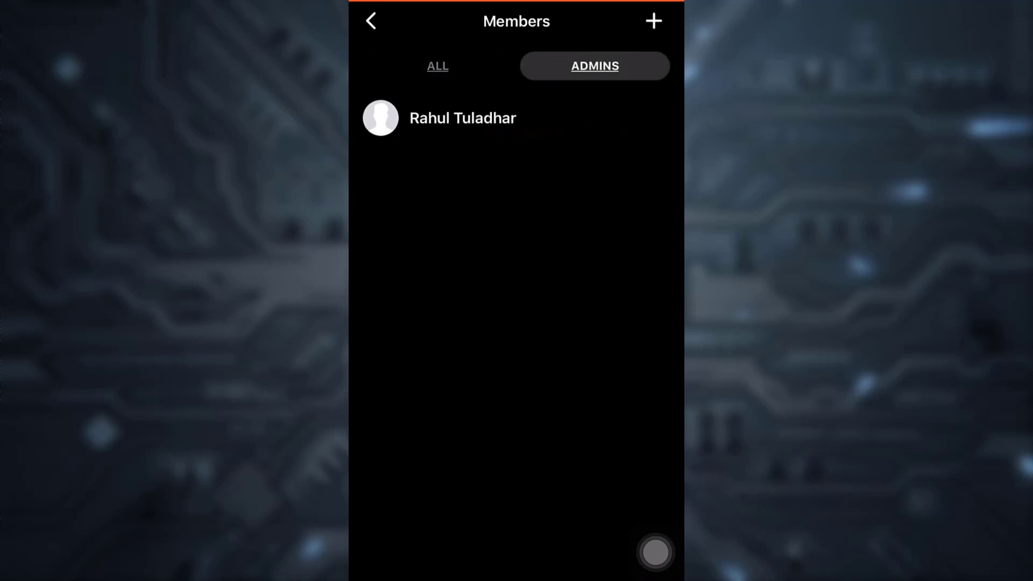
click(437, 66)
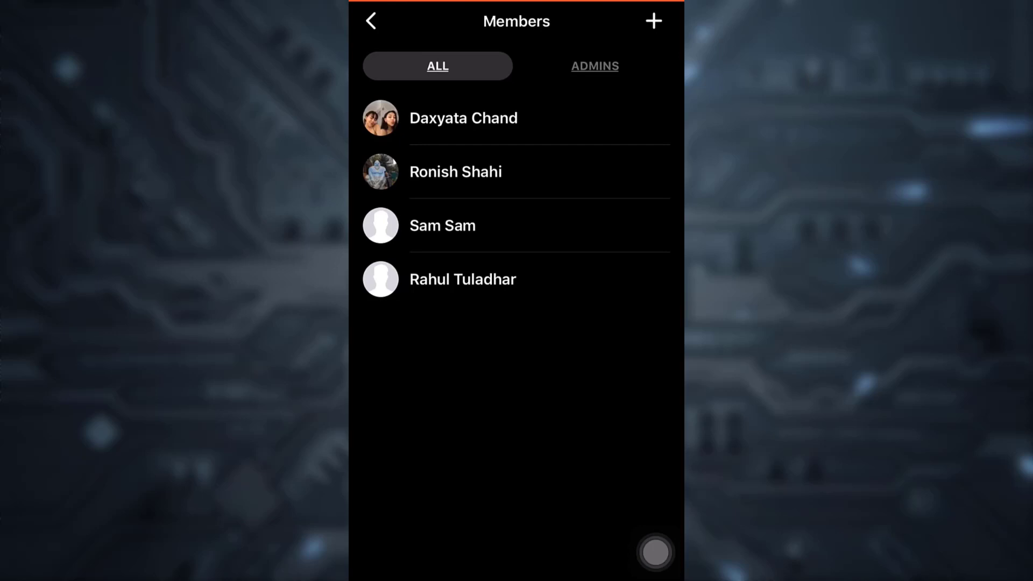
Remove Sam Sam from the 'hi' group via his member options
click(442, 225)
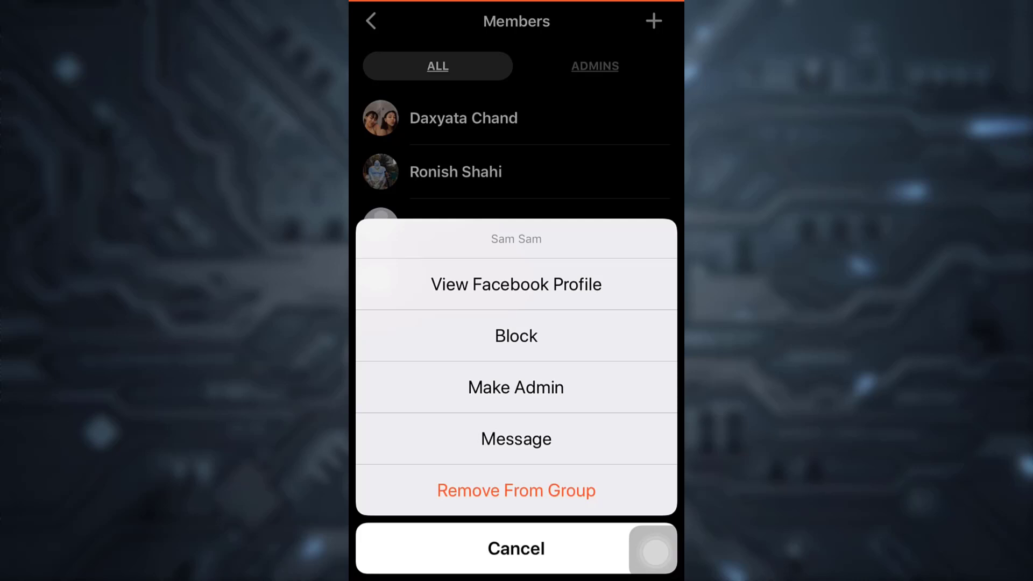
click(516, 490)
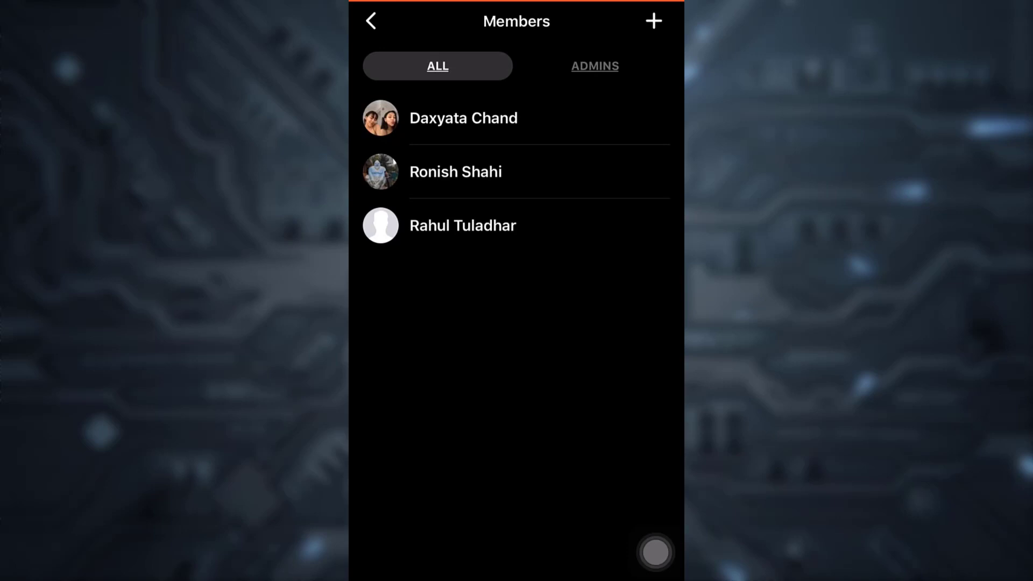
Go back twice from the Members list toward the 'hi' group chat
click(370, 21)
click(370, 21)
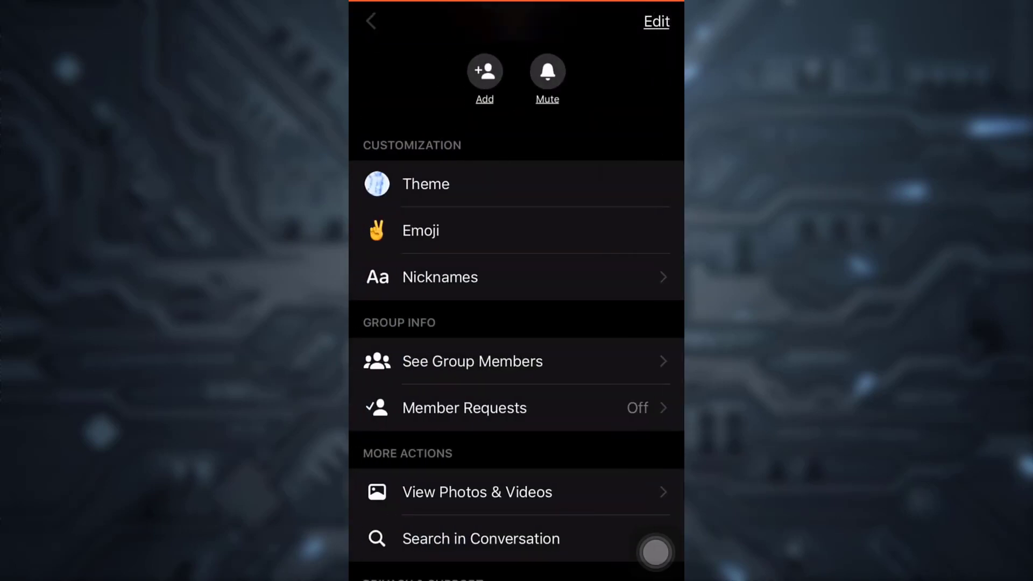